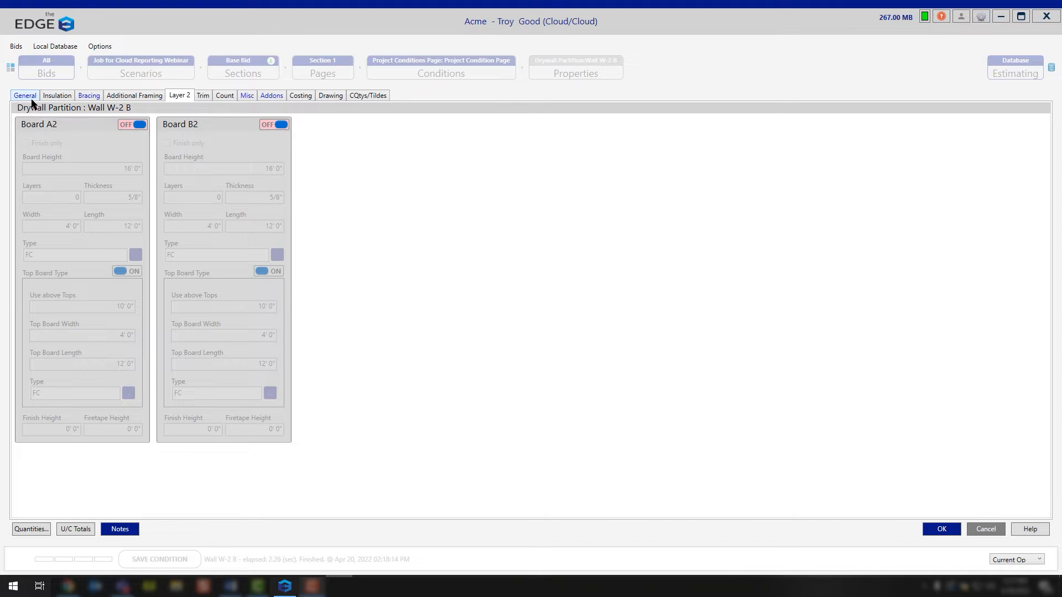
Step: Turn on Board A2 and Board B2 in the wall's second layer, and check Board A's layer setting in the general properties
{"action": "left_click", "coordinate": [140, 126]}
{"action": "left_click", "coordinate": [279, 126]}
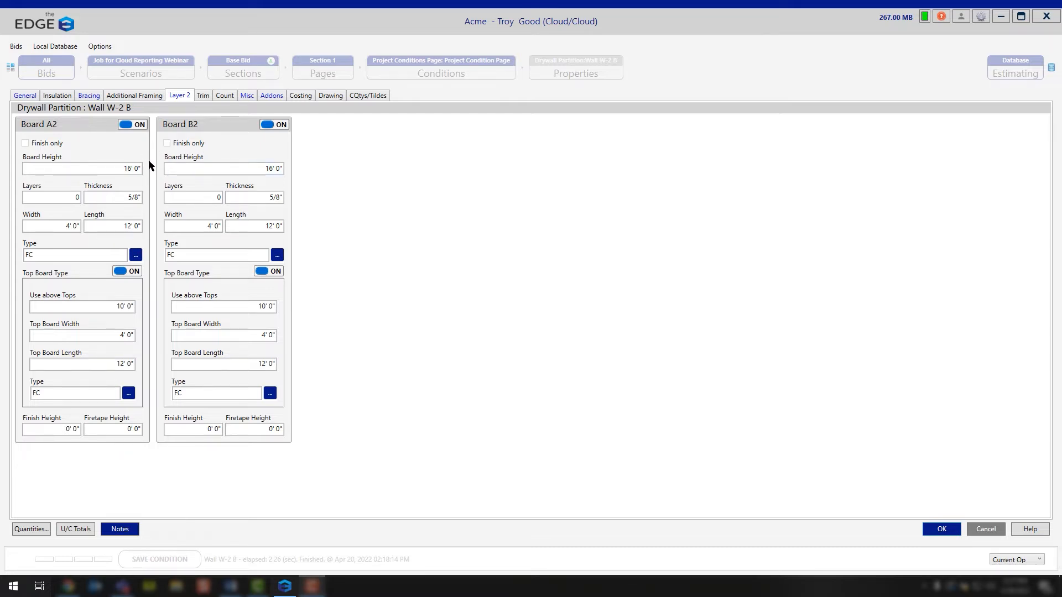
{"action": "left_click", "coordinate": [26, 98]}
{"action": "left_click", "coordinate": [477, 262]}
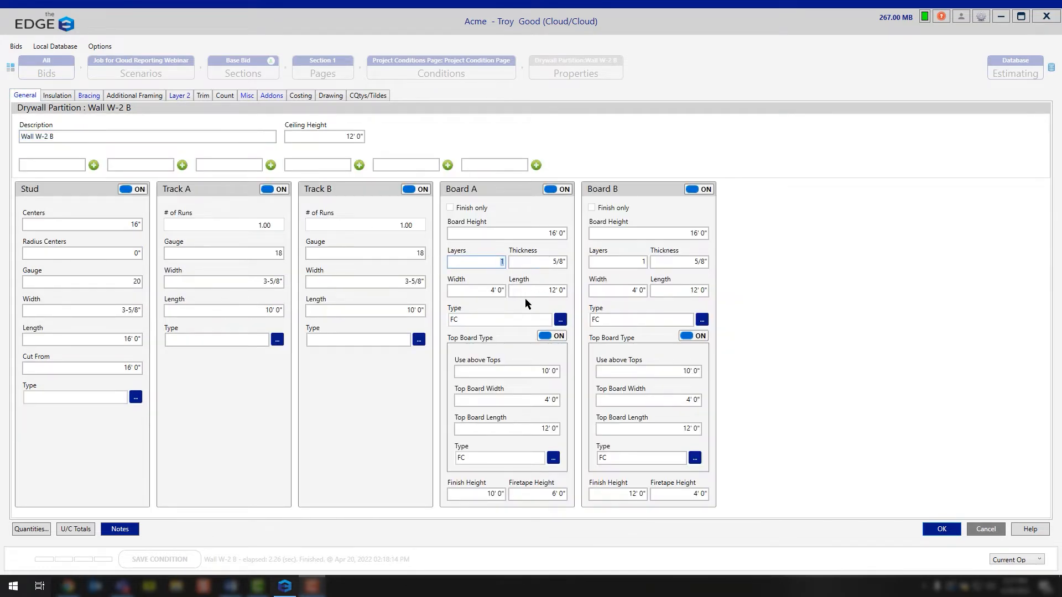
Step: Review Board A2's second-layer settings: board height, dimensions, type, top board options, and finish and firetape heights
{"action": "left_click", "coordinate": [176, 96]}
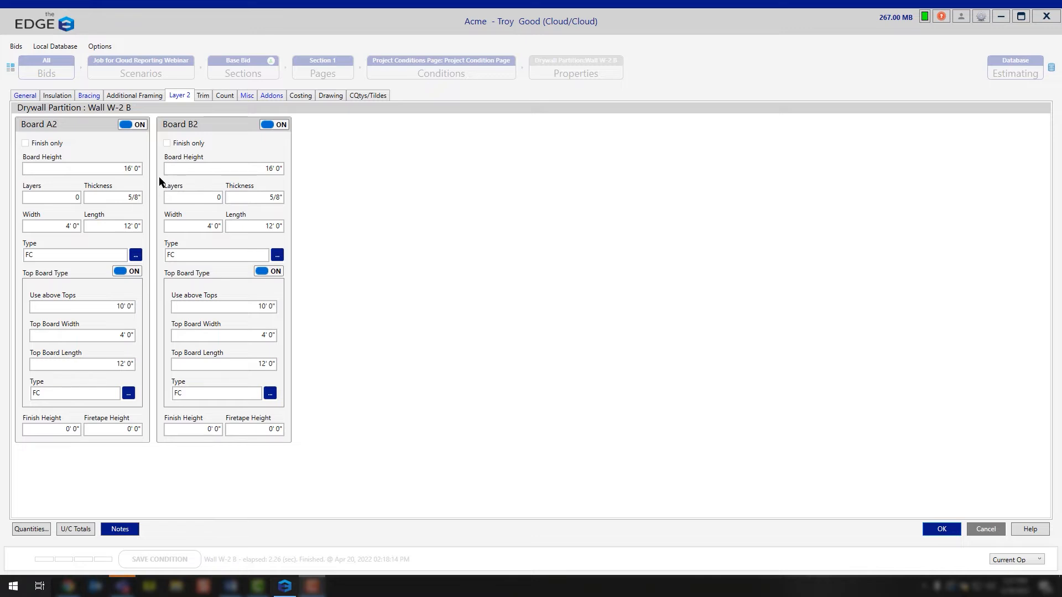
{"action": "left_click", "coordinate": [106, 171]}
{"action": "key", "text": "Tab"}
{"action": "key", "text": "Tab"}
{"action": "key", "text": "Tab"}
{"action": "key", "text": "Tab"}
{"action": "left_click", "coordinate": [44, 254]}
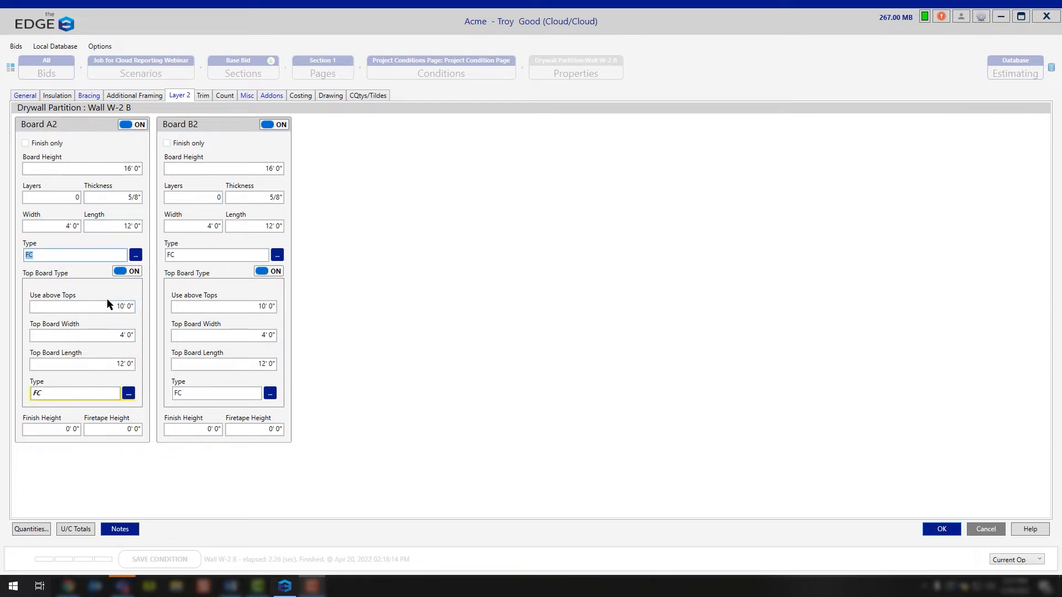
{"action": "left_click", "coordinate": [103, 306]}
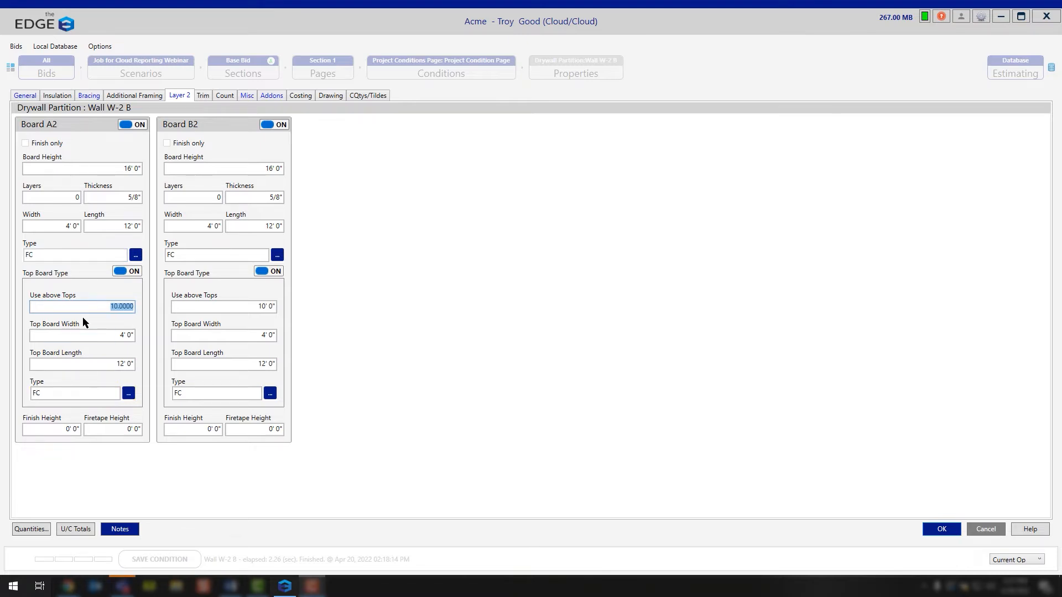
{"action": "left_click", "coordinate": [116, 336]}
{"action": "left_click", "coordinate": [102, 365]}
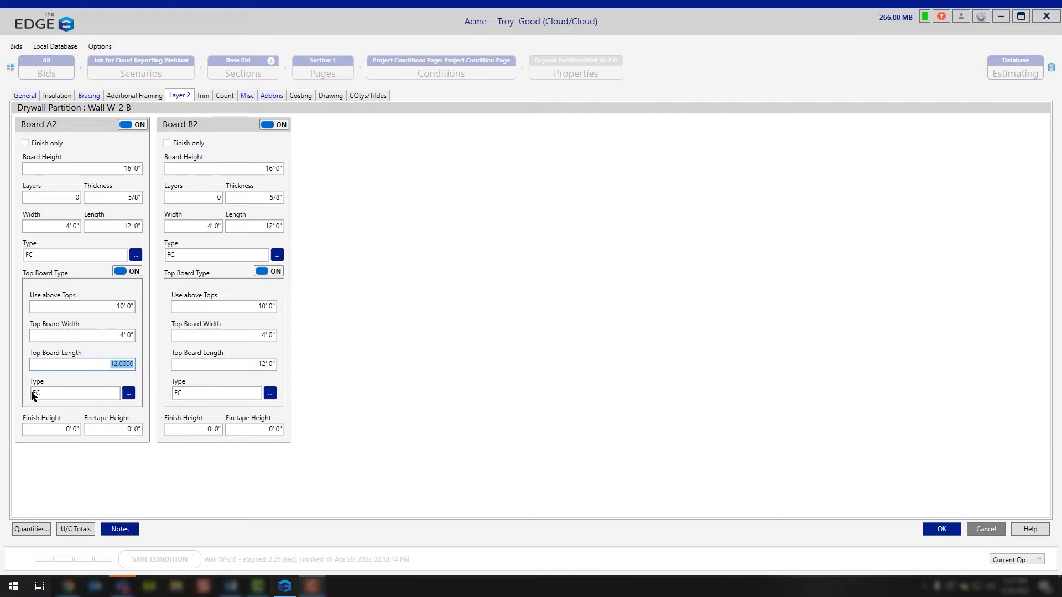
{"action": "left_click", "coordinate": [48, 393]}
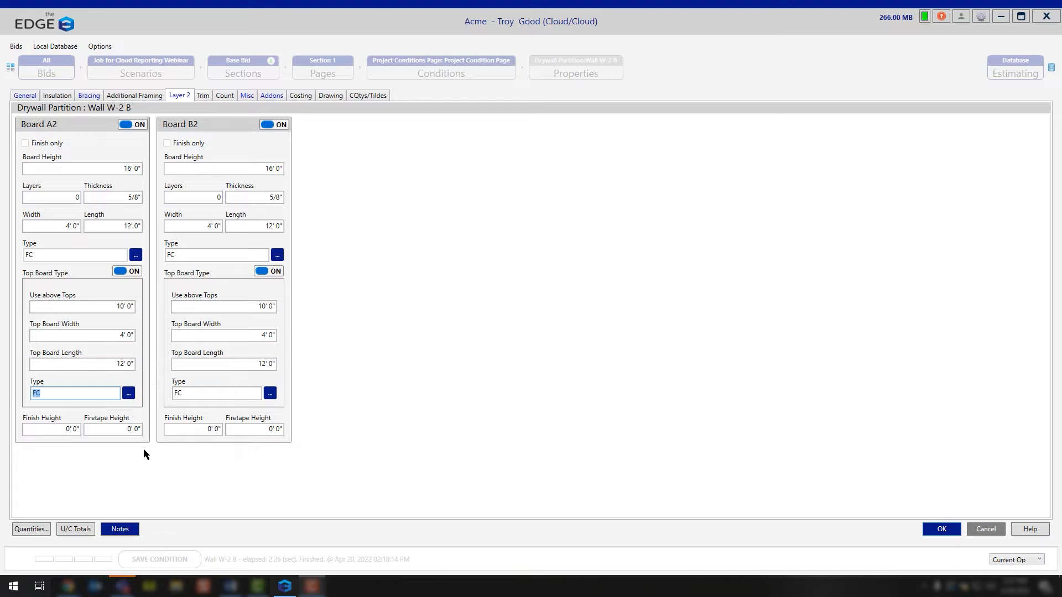
{"action": "left_click", "coordinate": [68, 434]}
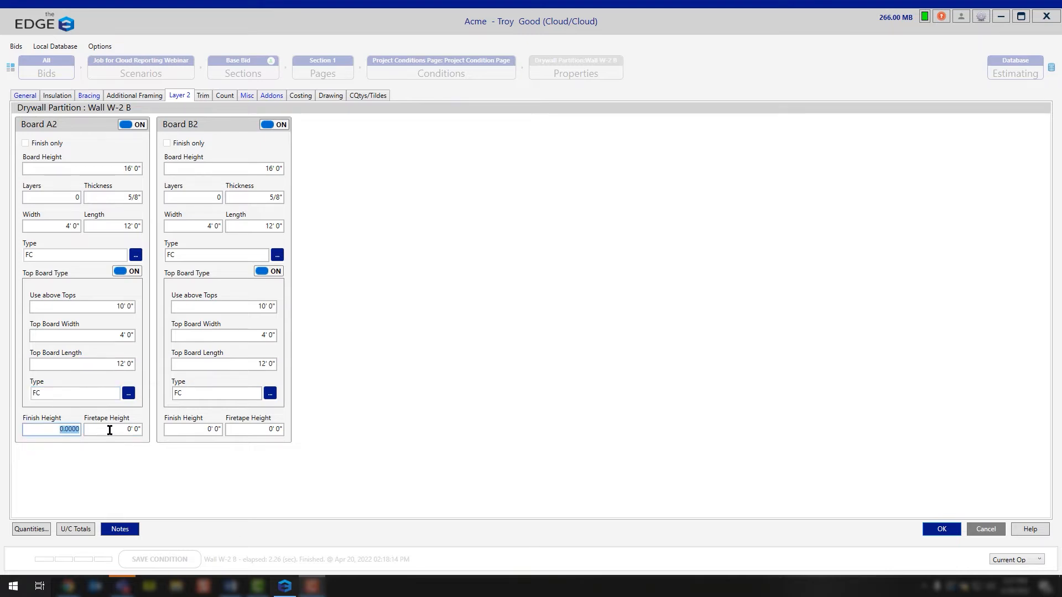
{"action": "left_click", "coordinate": [108, 430]}
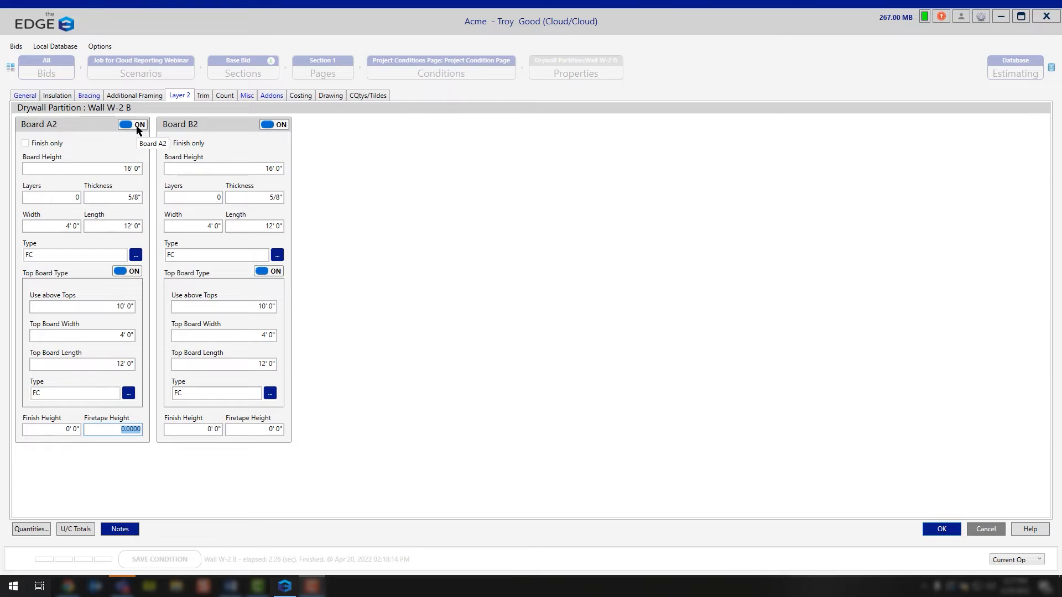
Step: Turn on Trim A to review its number of runs, available types and SF Mud/LF setting, and turn it back off
{"action": "left_click", "coordinate": [203, 97]}
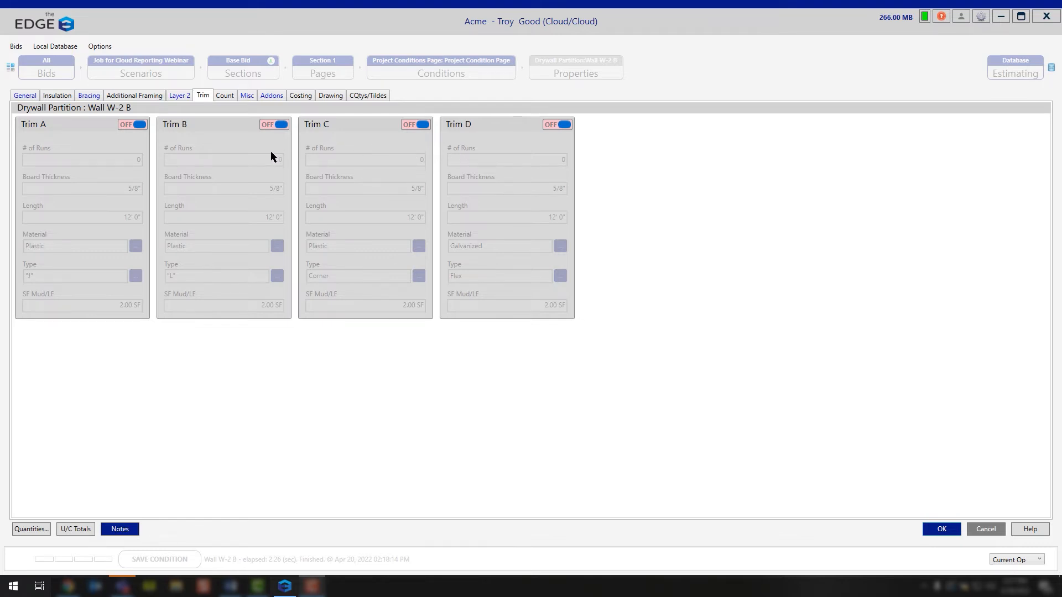
{"action": "left_click", "coordinate": [137, 126]}
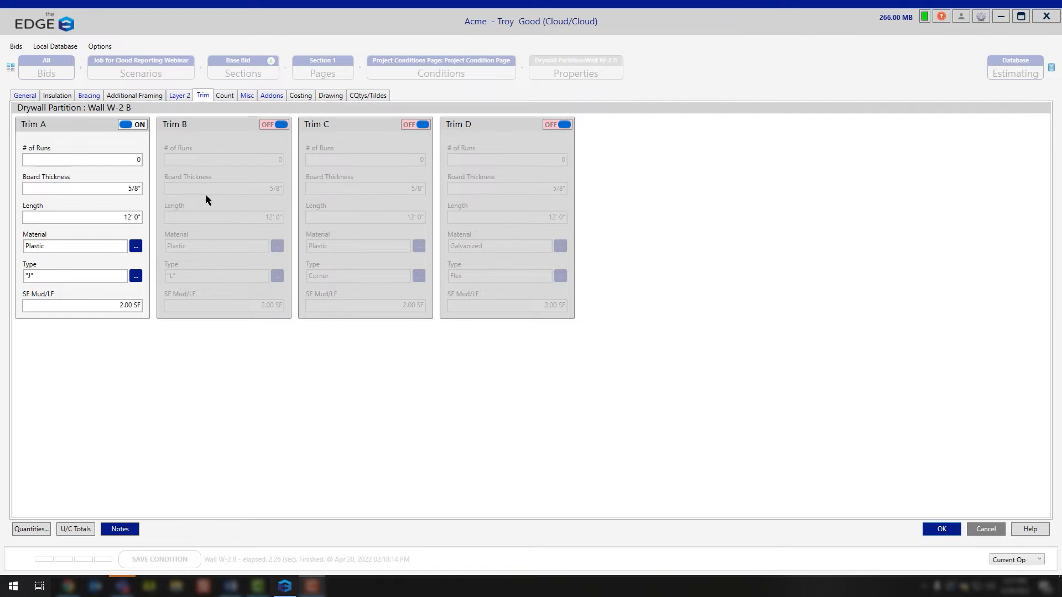
{"action": "left_click", "coordinate": [130, 164]}
{"action": "left_click", "coordinate": [135, 276]}
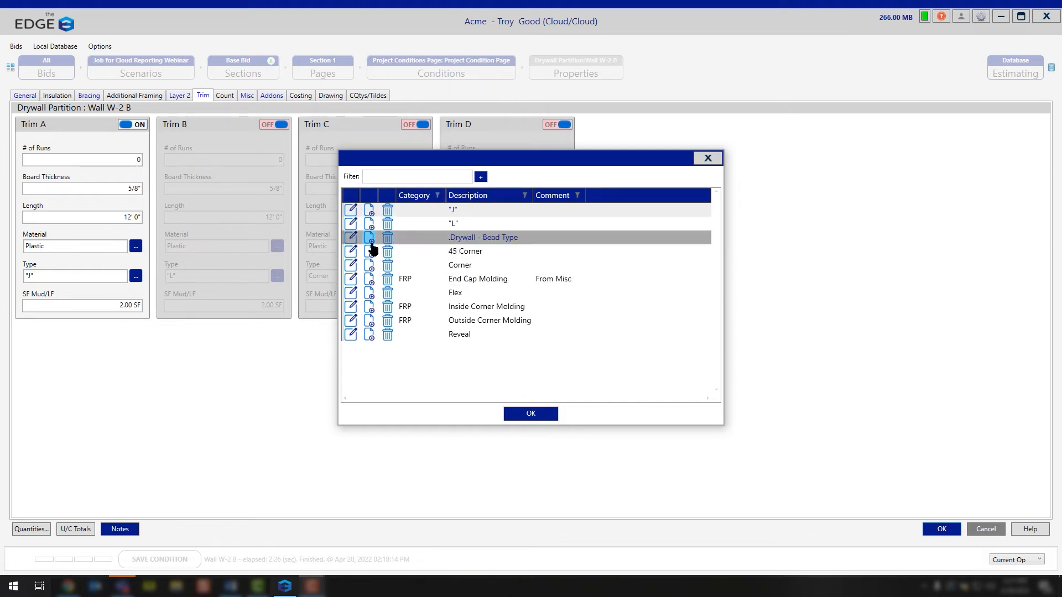
{"action": "left_click", "coordinate": [480, 178]}
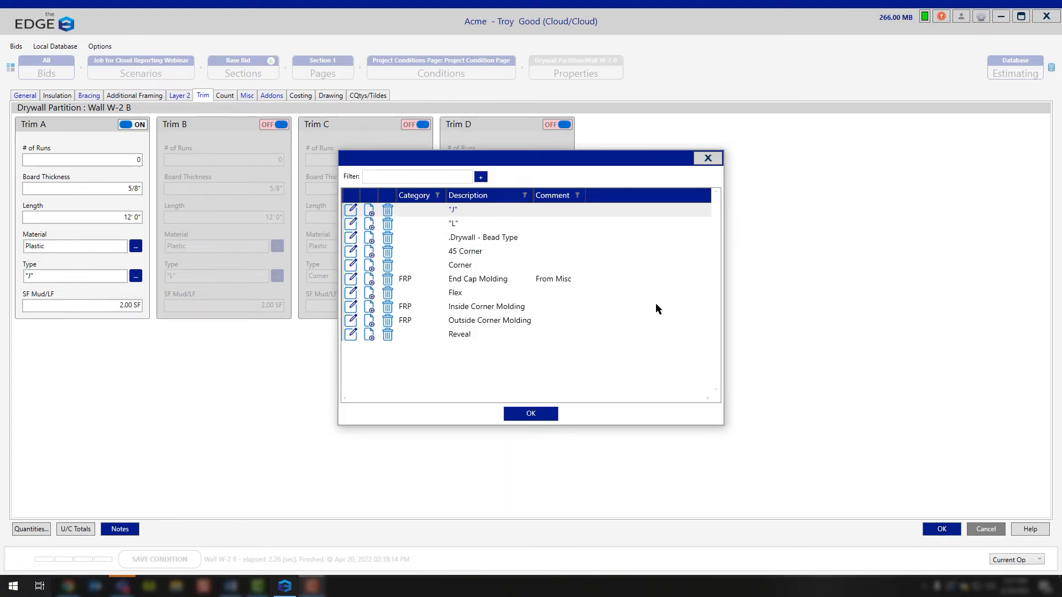
{"action": "left_click", "coordinate": [708, 157]}
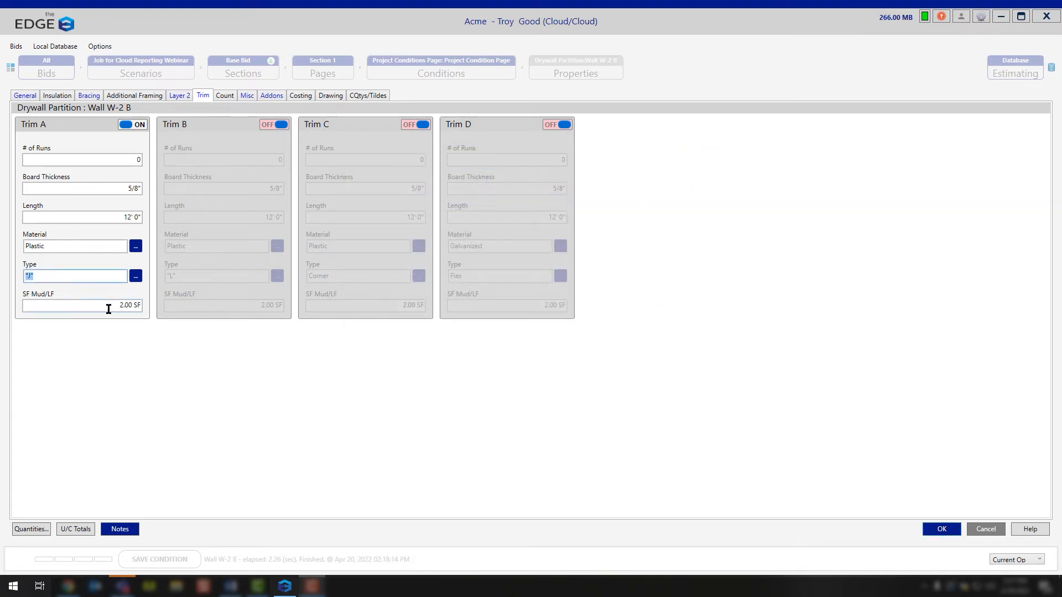
{"action": "left_click", "coordinate": [78, 310]}
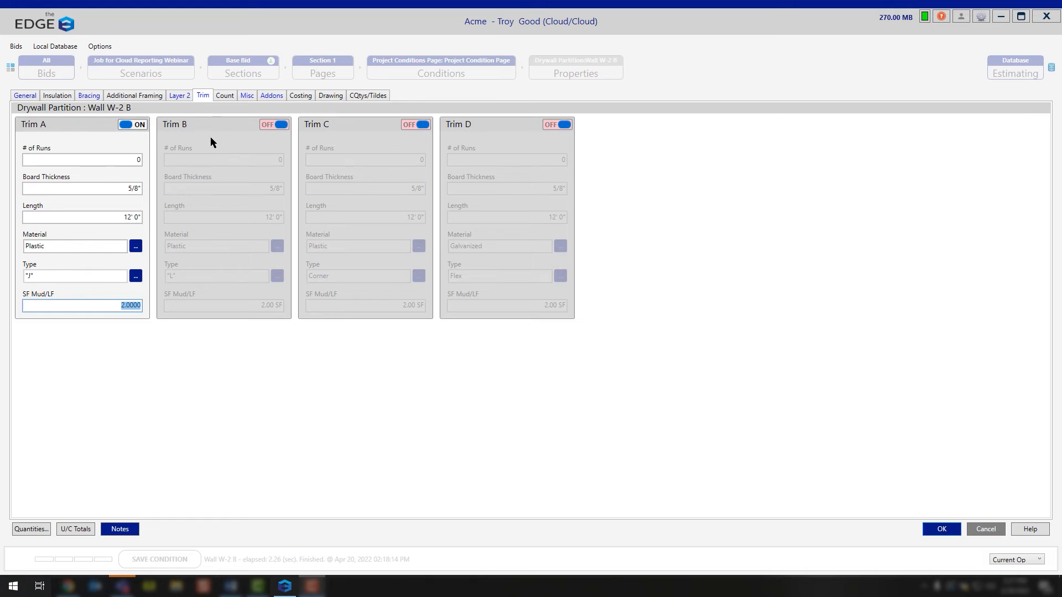
{"action": "left_click", "coordinate": [138, 127]}
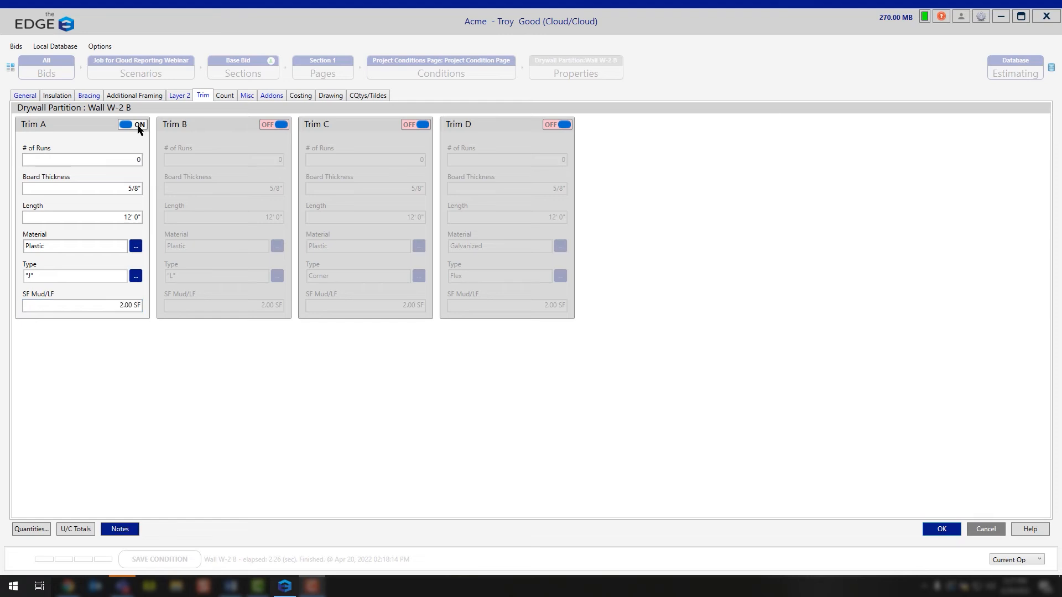
Step: Turn on Door Buck Studs and Corner Bead 1 in the wall's count settings
{"action": "left_click", "coordinate": [225, 98]}
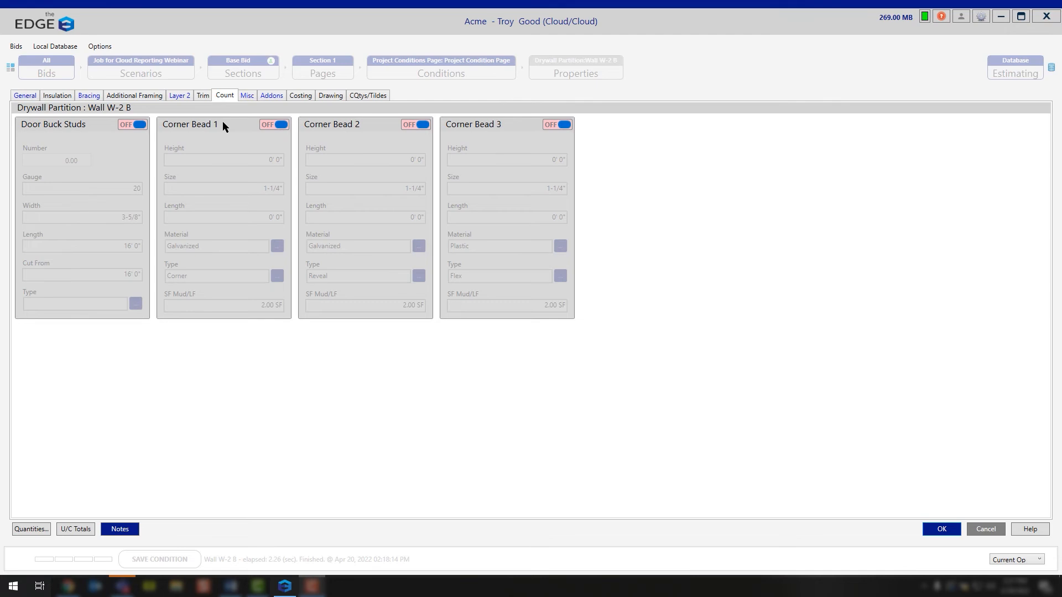
{"action": "left_click", "coordinate": [137, 125]}
{"action": "left_click", "coordinate": [272, 125]}
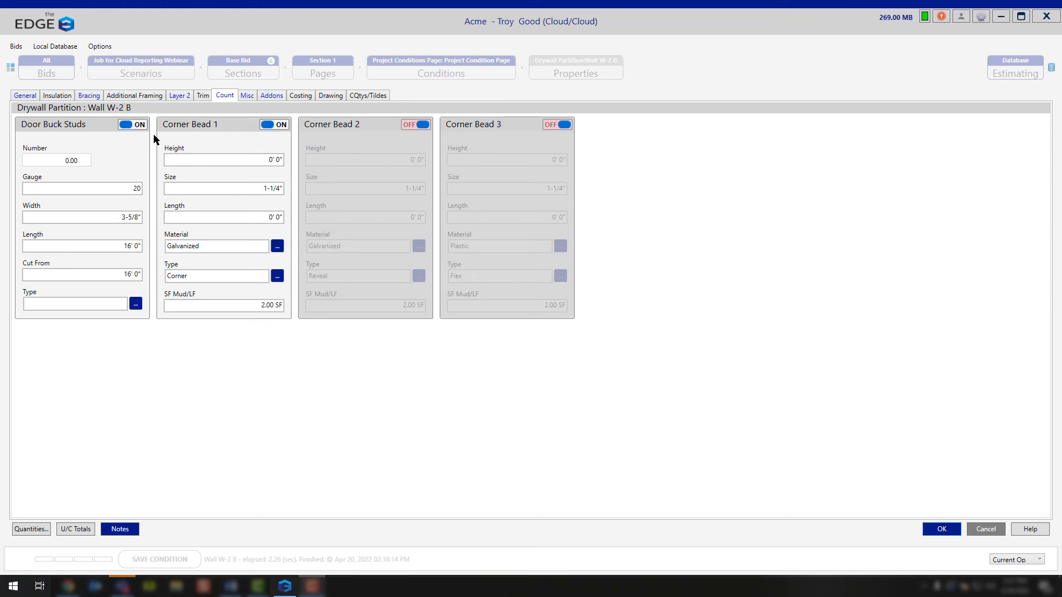
Step: Review the door buck studs' number, gauge, width, length and cut-from settings
{"action": "left_click", "coordinate": [85, 162]}
{"action": "left_click", "coordinate": [127, 189]}
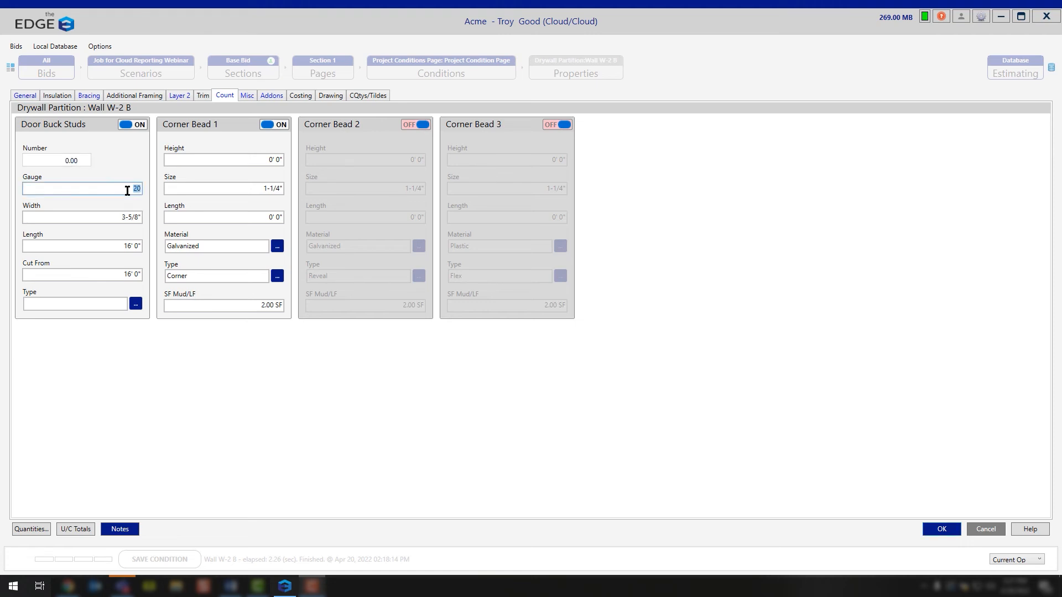
{"action": "left_click", "coordinate": [113, 218]}
{"action": "left_click", "coordinate": [133, 247]}
{"action": "left_click", "coordinate": [137, 277]}
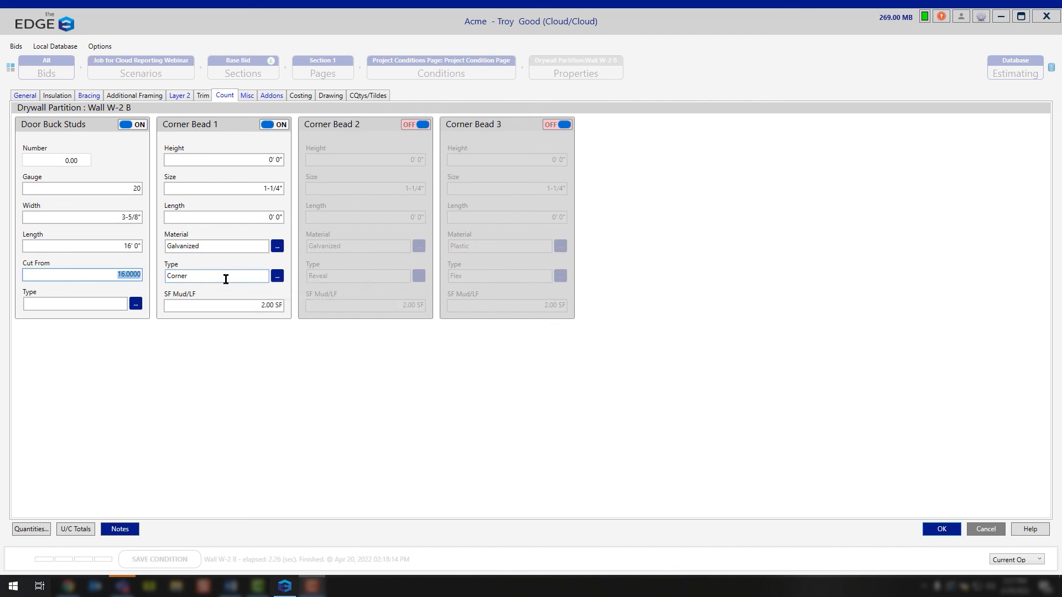
Step: Look through the available bead types for Corner Bead 1, keeping the current choice
{"action": "left_click", "coordinate": [278, 277]}
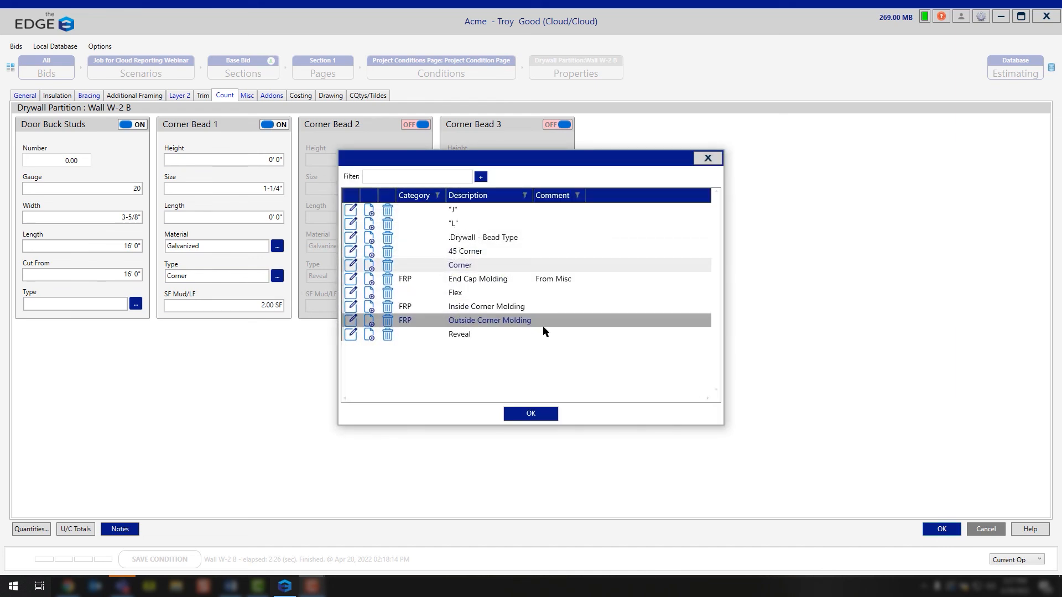
{"action": "left_click", "coordinate": [706, 160]}
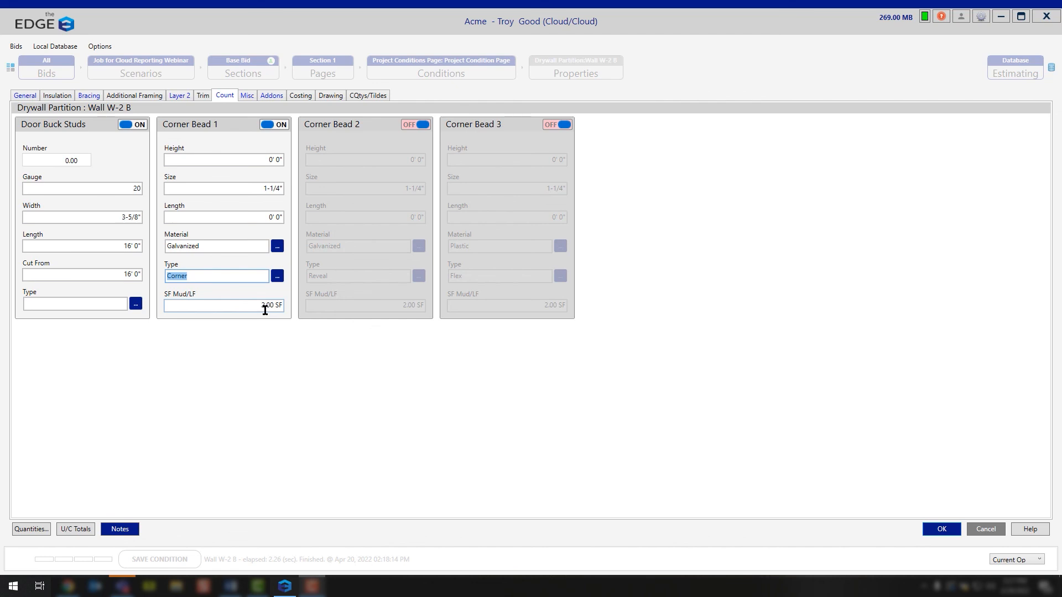